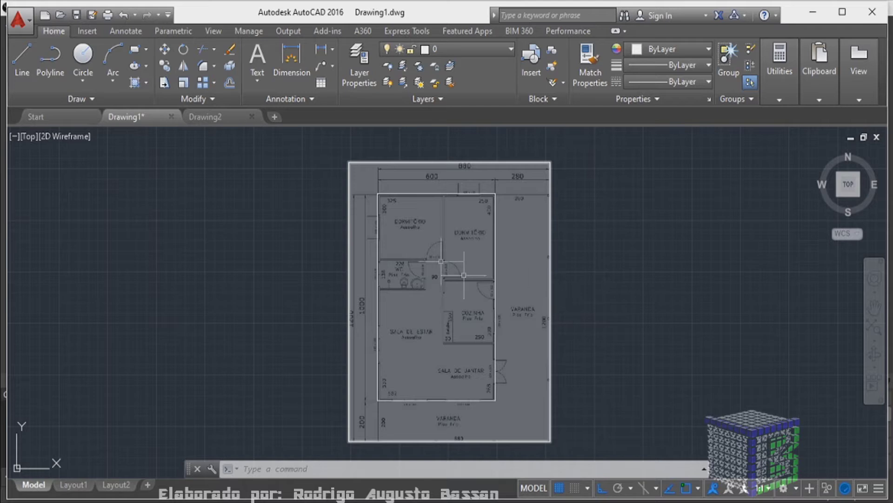
Step: In Drawing2, start IMAGE and choose Attach Image from the External References palette
click(205, 118)
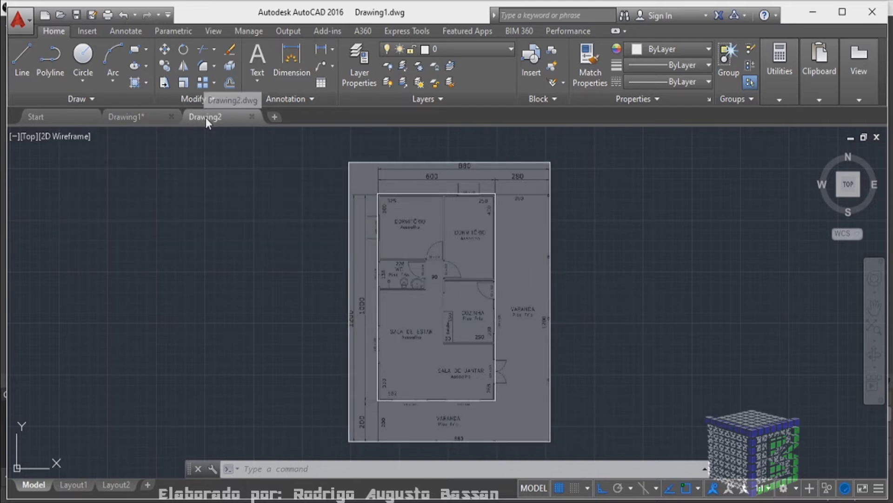
text(IM)
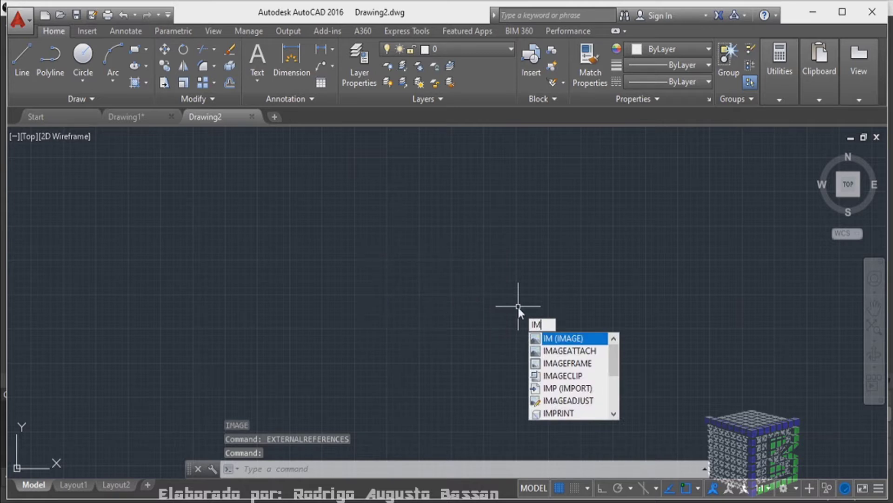
click(576, 343)
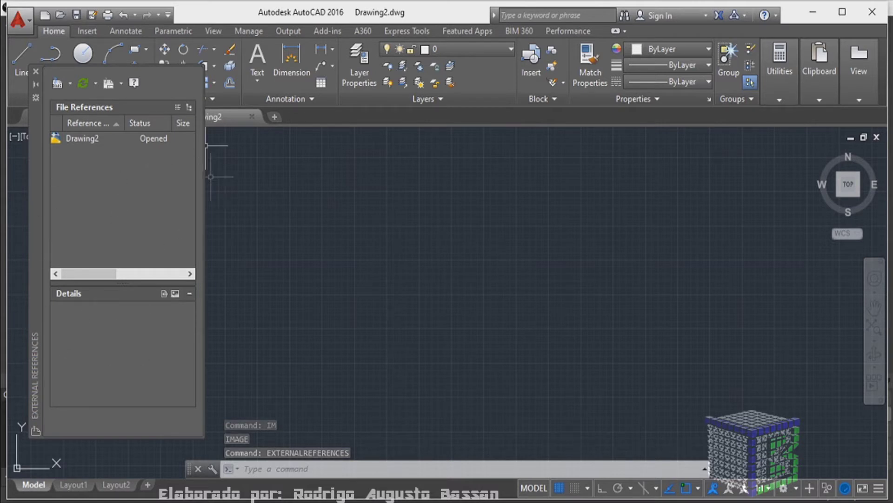
click(71, 84)
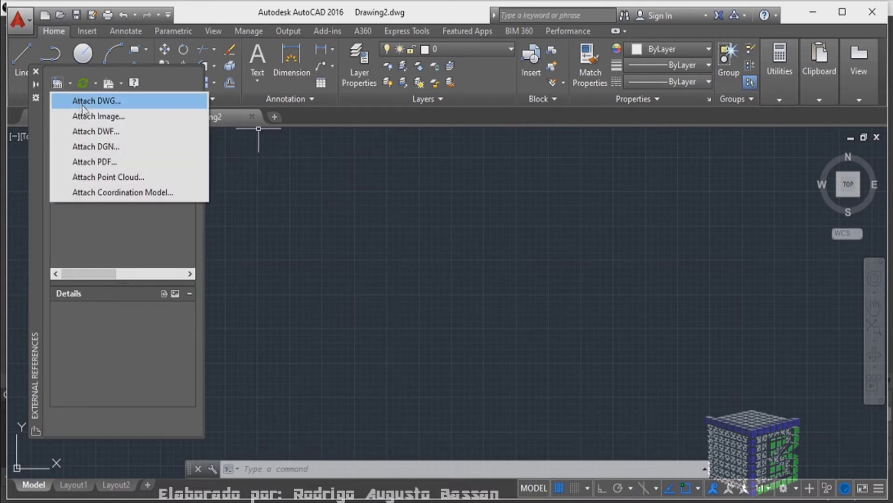
click(123, 123)
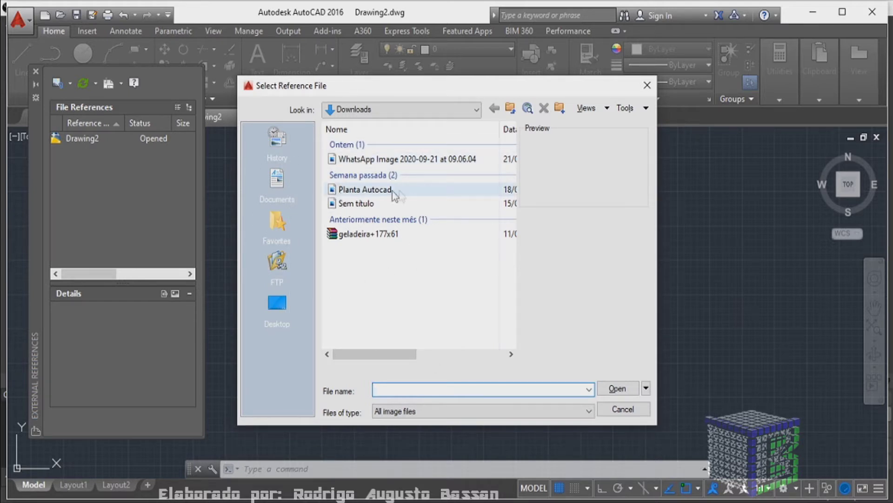
mouse_move(365, 189)
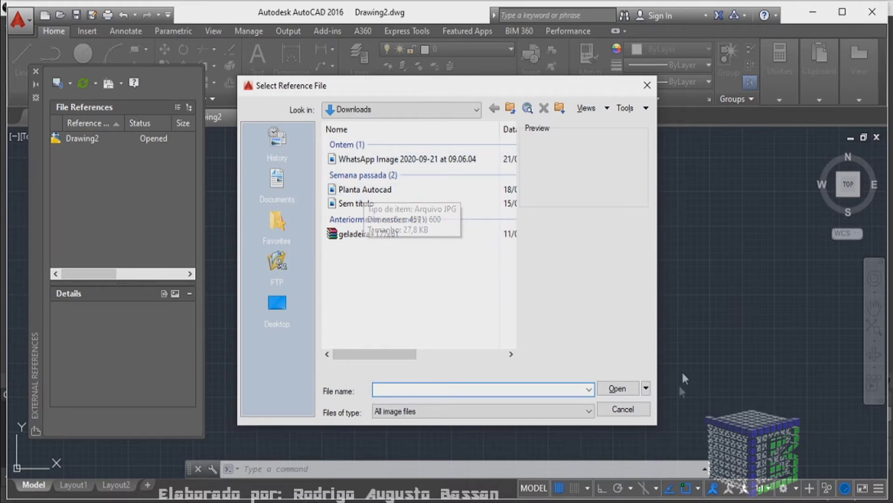
Step: Select the Planta Autocad image file, confirm the attach settings, and click its insertion point
click(589, 412)
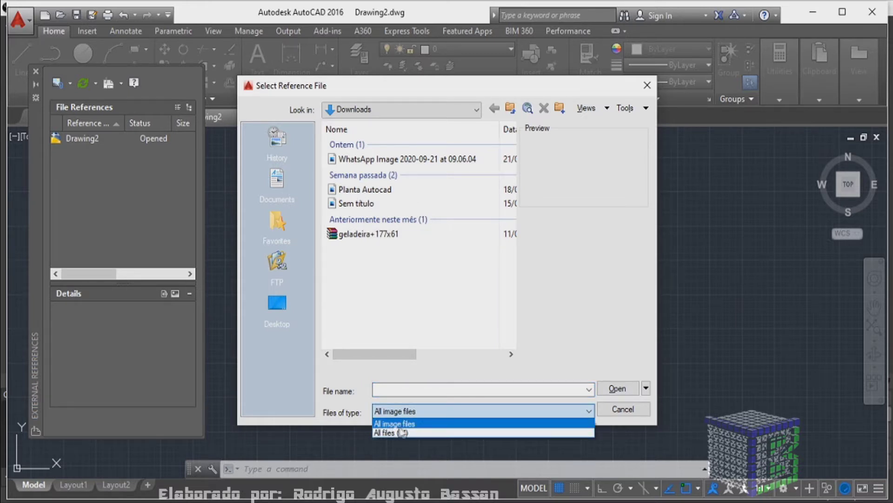
click(367, 194)
click(367, 195)
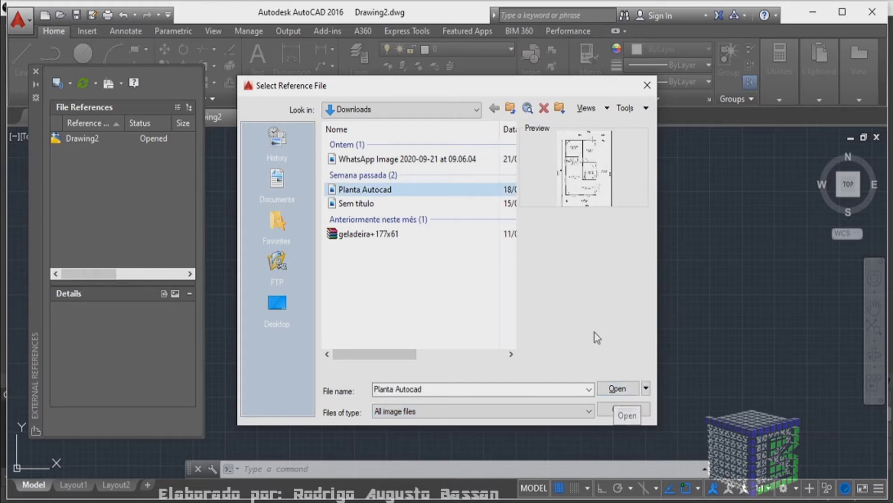
click(622, 390)
click(459, 359)
click(458, 361)
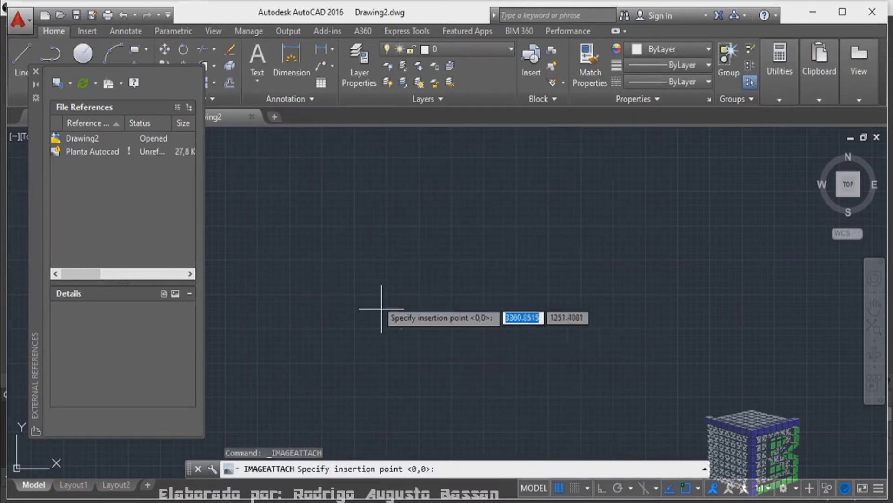
click(394, 220)
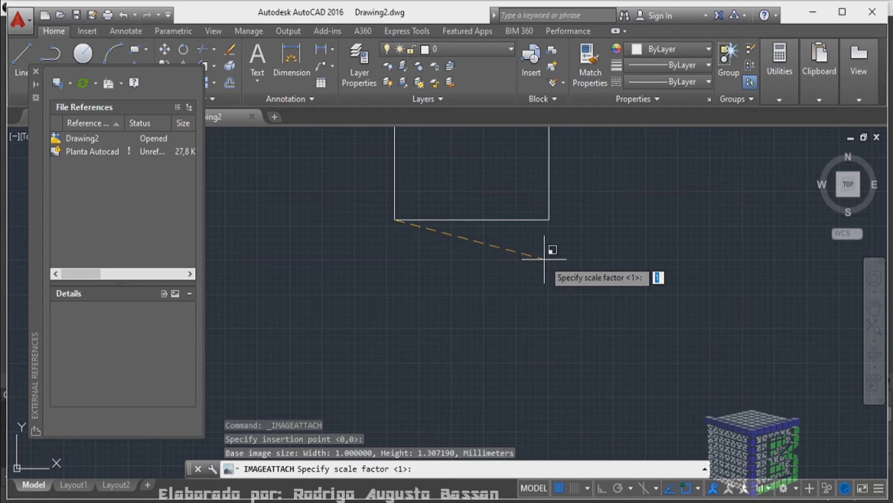
Step: Accept scale factor 1 for the image and close the External References palette
key(Return)
scroll(558, 260, down, 1)
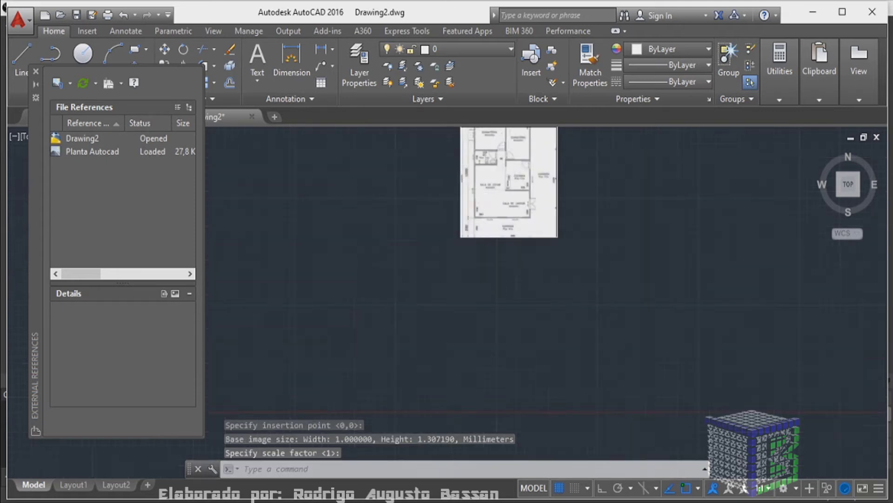
scroll(571, 266, down, 2)
scroll(540, 167, up, 3)
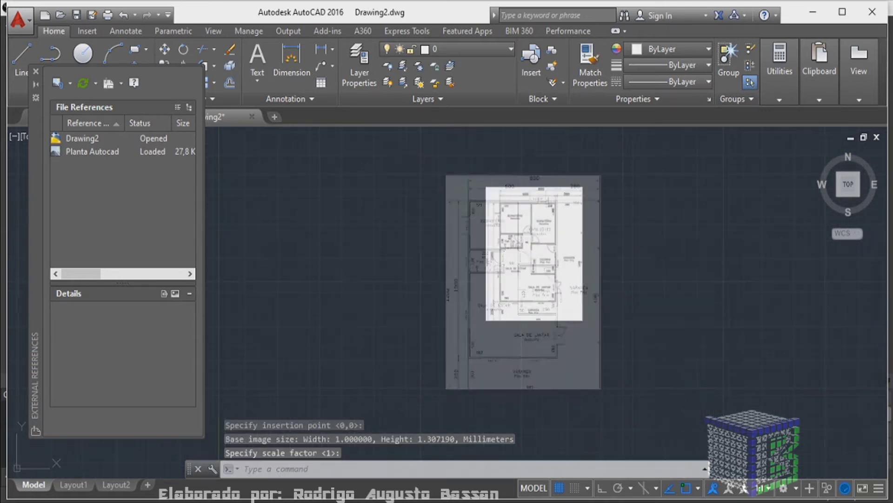
scroll(552, 207, up, 2)
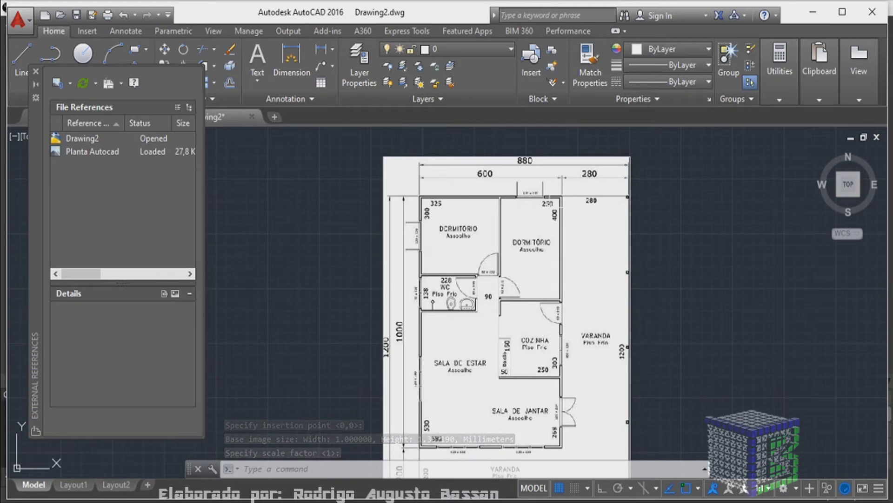
click(37, 73)
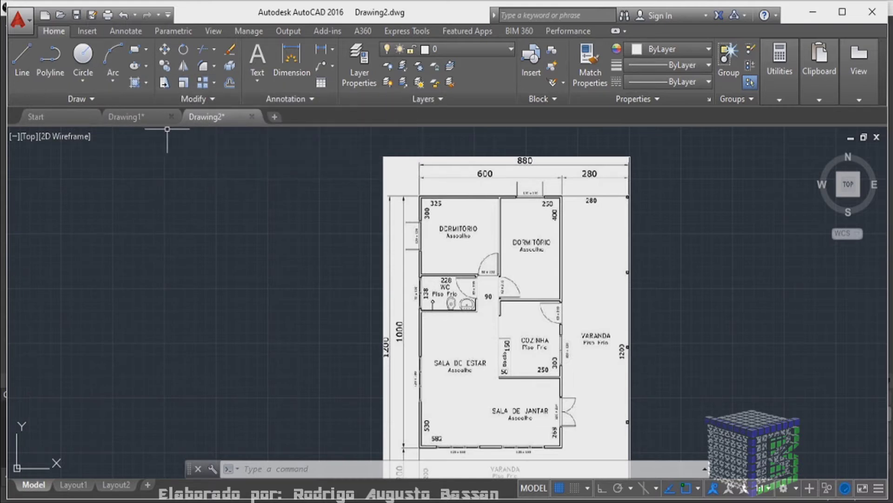
click(183, 84)
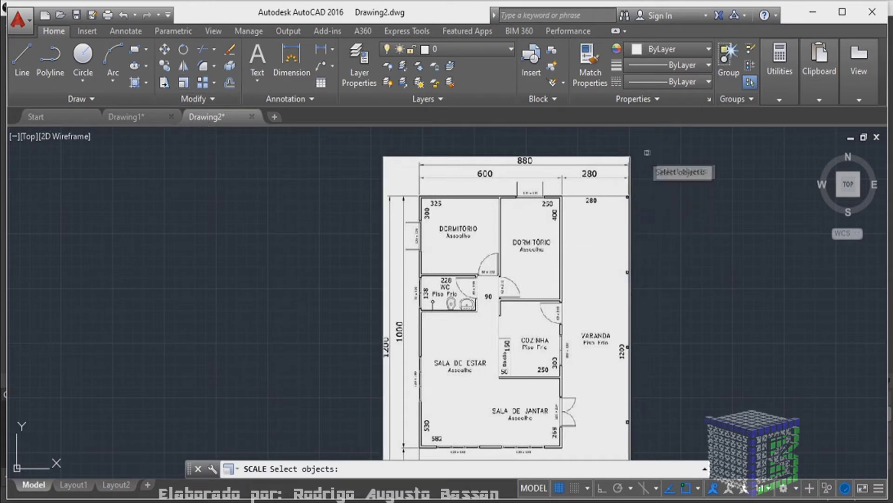
Step: Select the floor-plan image, pick the scaling base point, and choose the Reference option
click(390, 155)
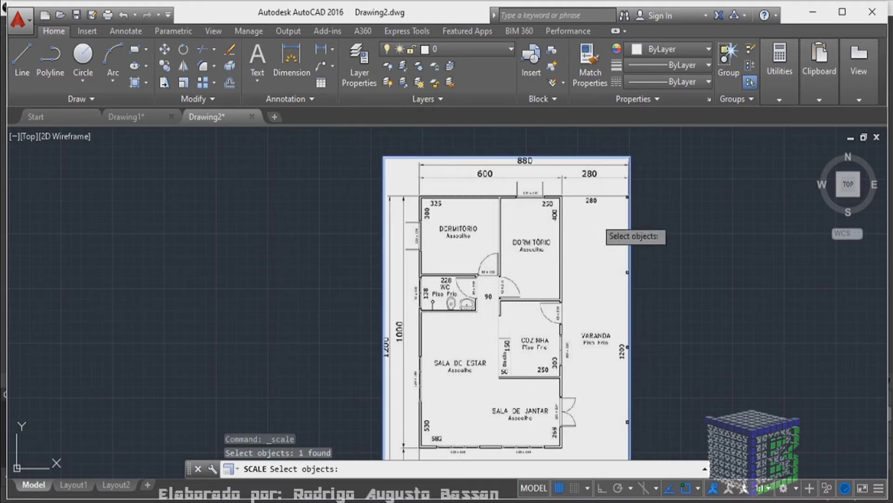
key(Return)
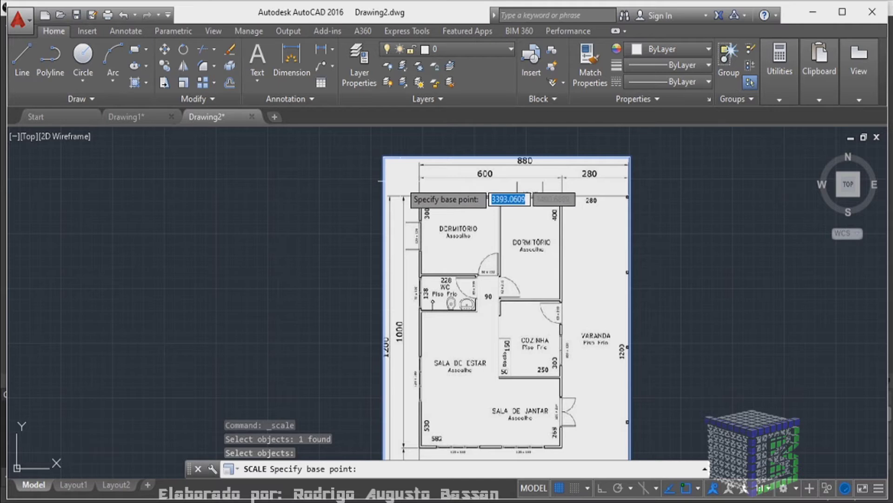
click(444, 222)
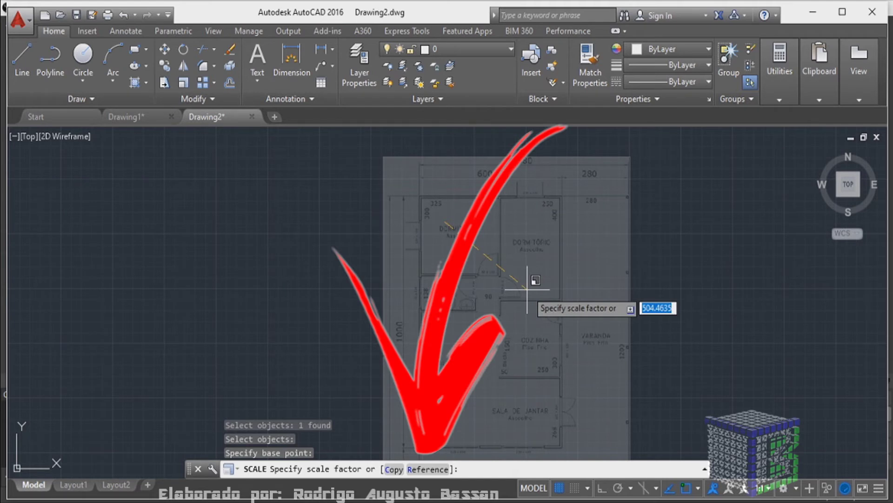
text(r)
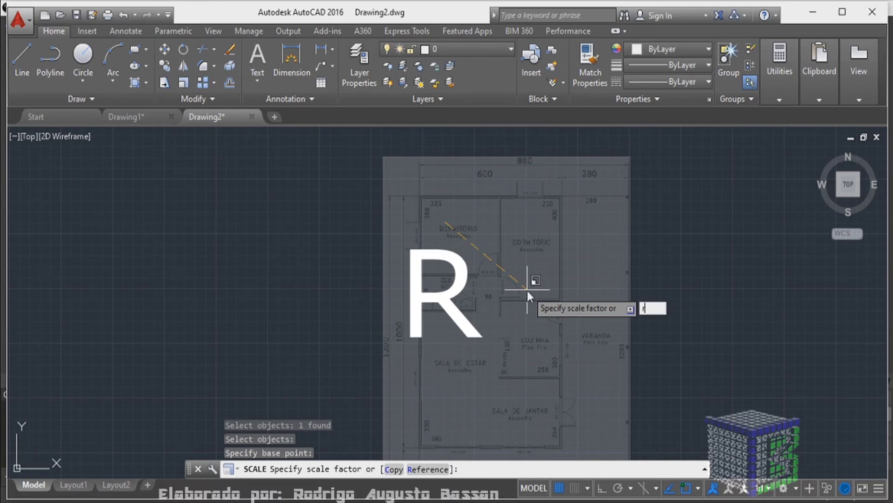
key(Return)
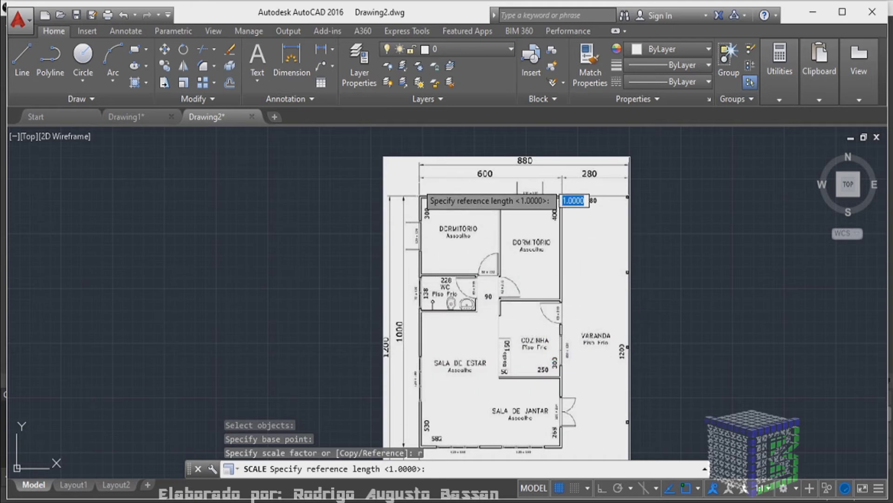
scroll(421, 200, up, 3)
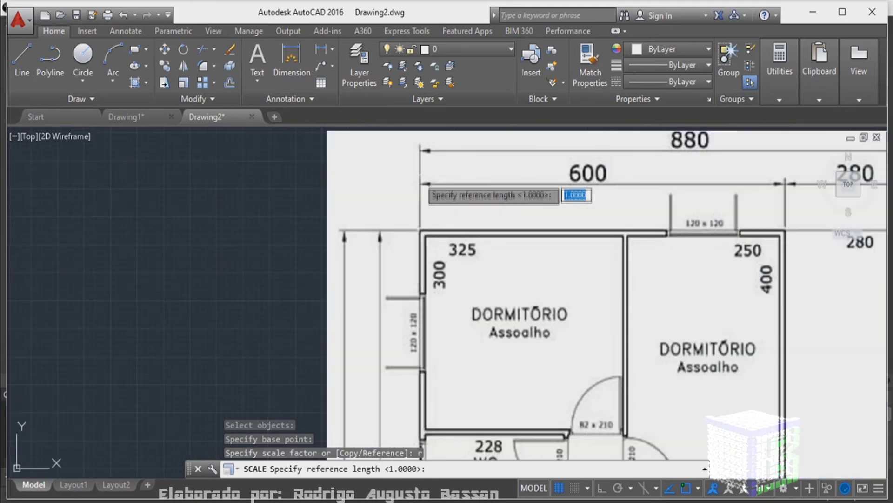
scroll(419, 210, up, 4)
scroll(417, 221, up, 3)
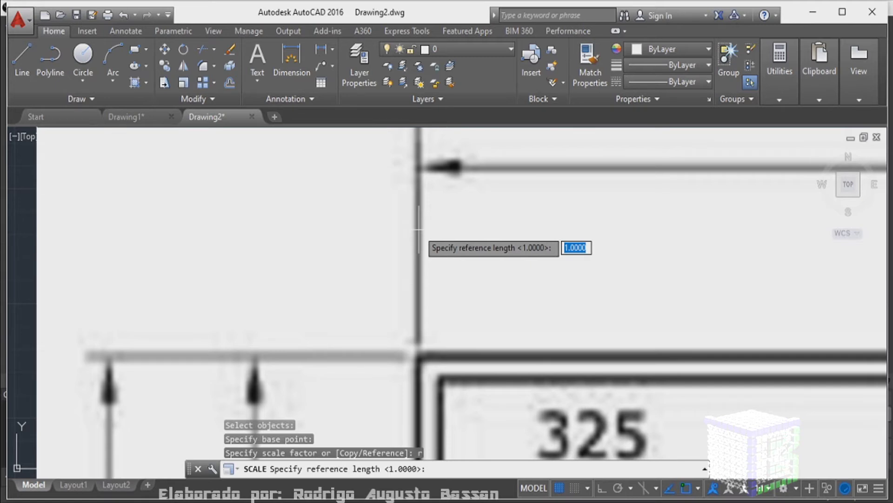
Step: Mark the first reference point at the start of the dimension line
click(418, 229)
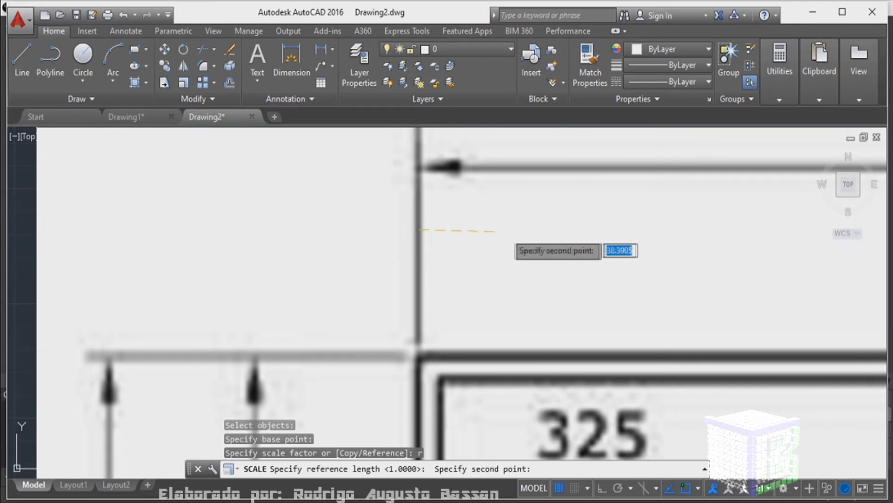
scroll(526, 233, down, 4)
scroll(501, 231, down, 4)
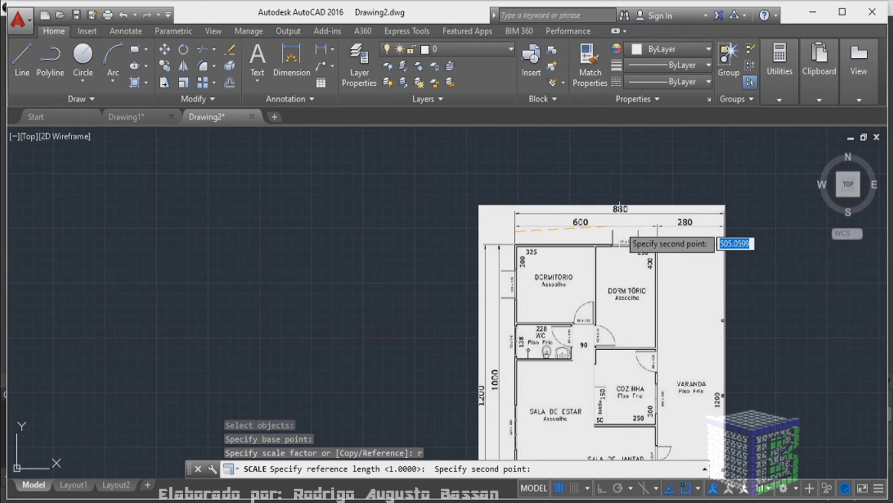
scroll(581, 233, up, 2)
scroll(619, 231, up, 2)
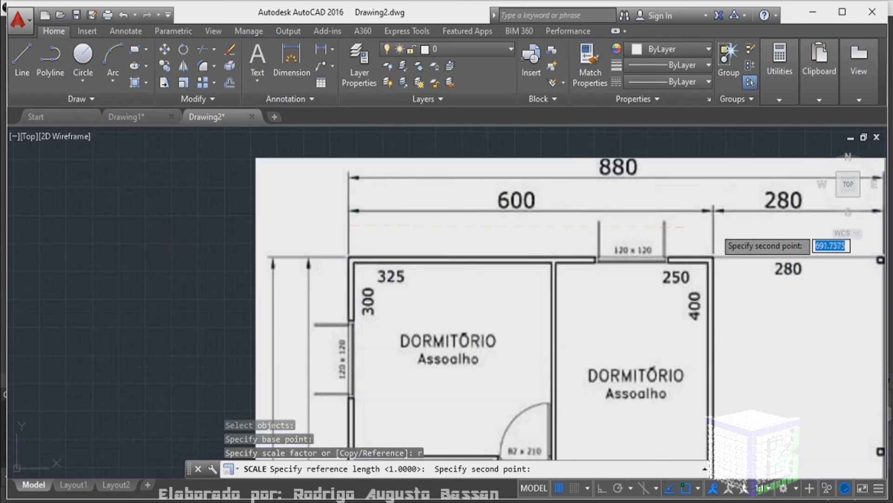
scroll(687, 229, up, 2)
scroll(685, 228, up, 3)
scroll(710, 229, up, 2)
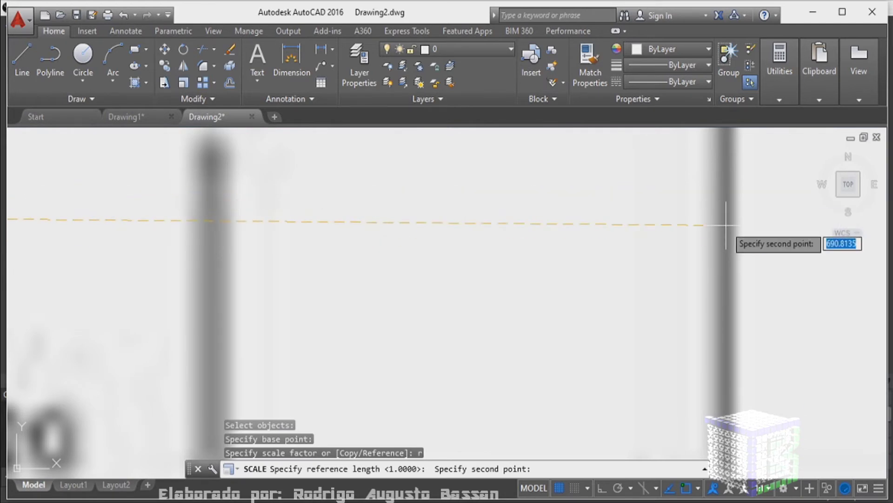
Step: With Ortho on, mark the 600 span's end and enter 600 as the new length
key(F8)
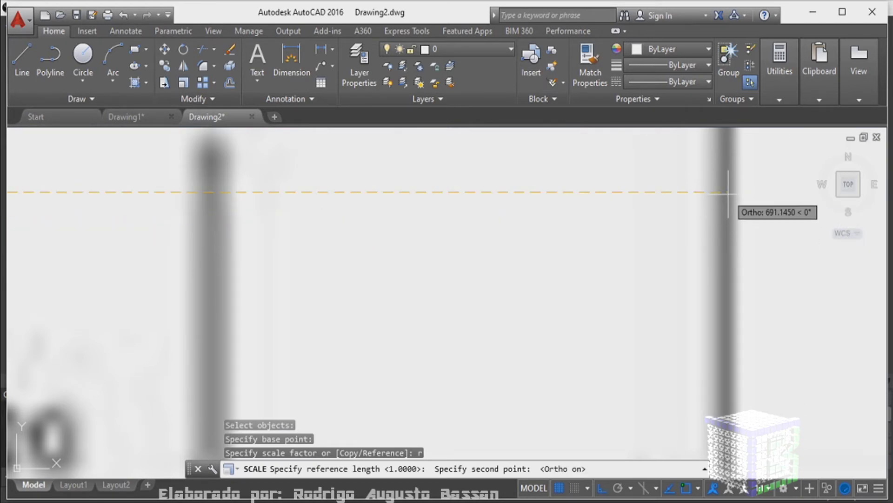
click(728, 192)
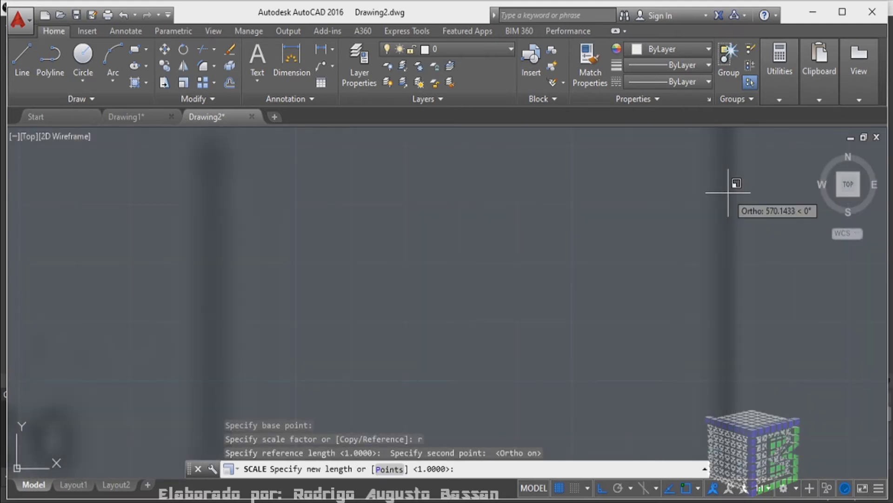
text(600)
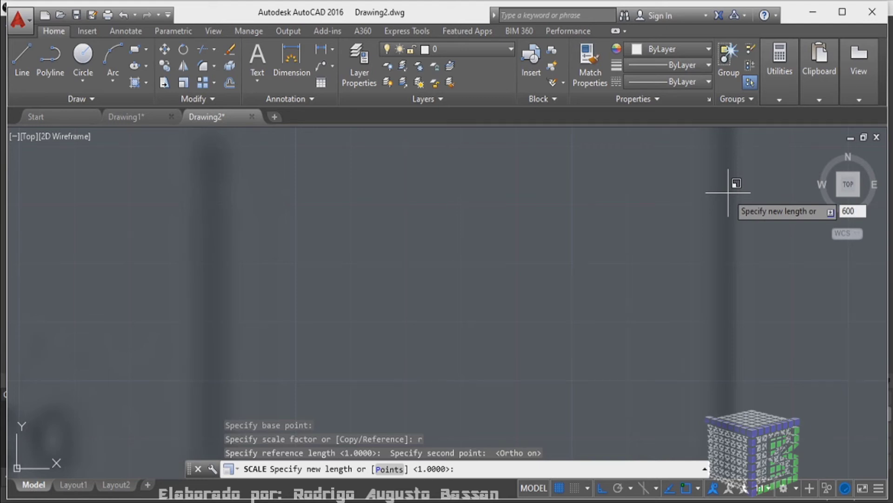
key(Return)
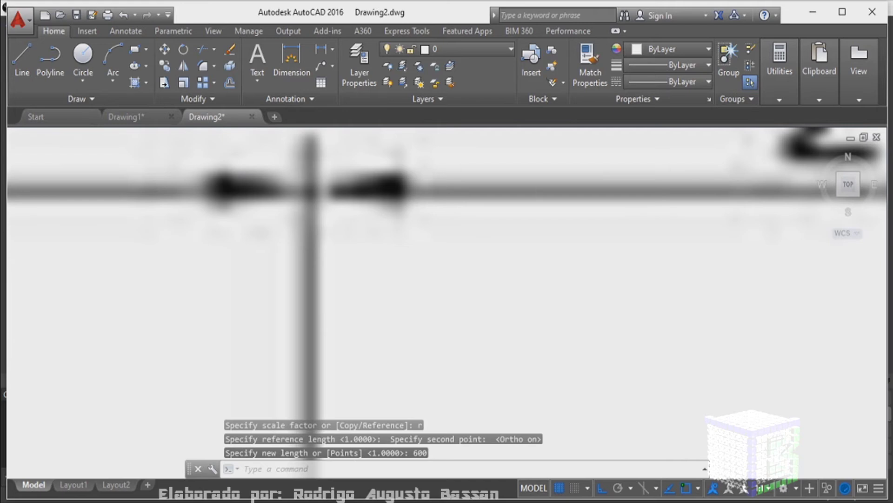
scroll(487, 284, down, 5)
scroll(486, 283, down, 5)
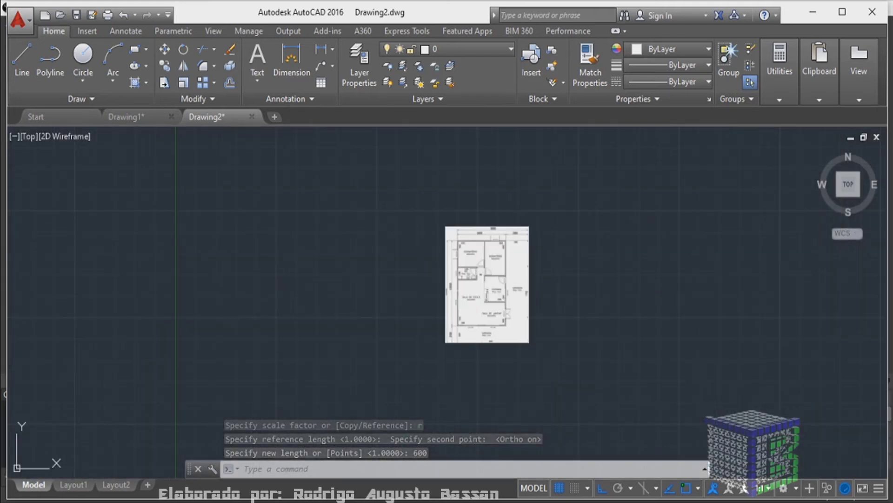
scroll(479, 287, up, 4)
scroll(483, 268, down, 2)
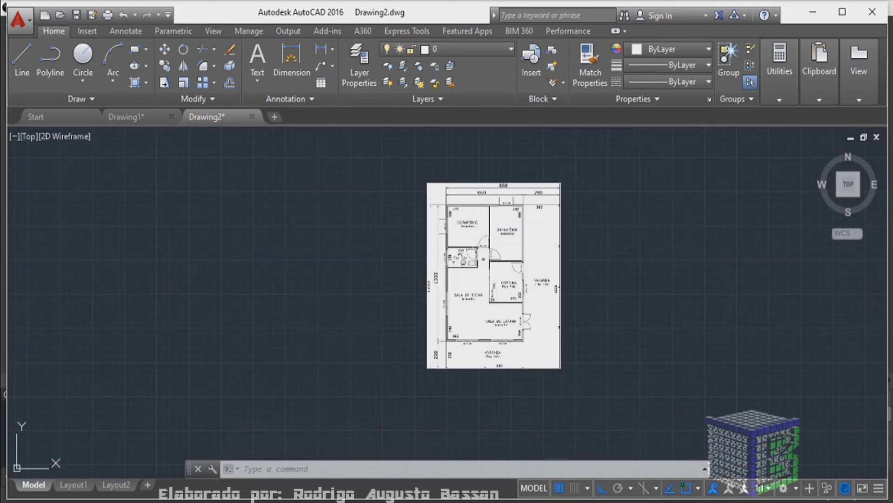
scroll(463, 261, up, 2)
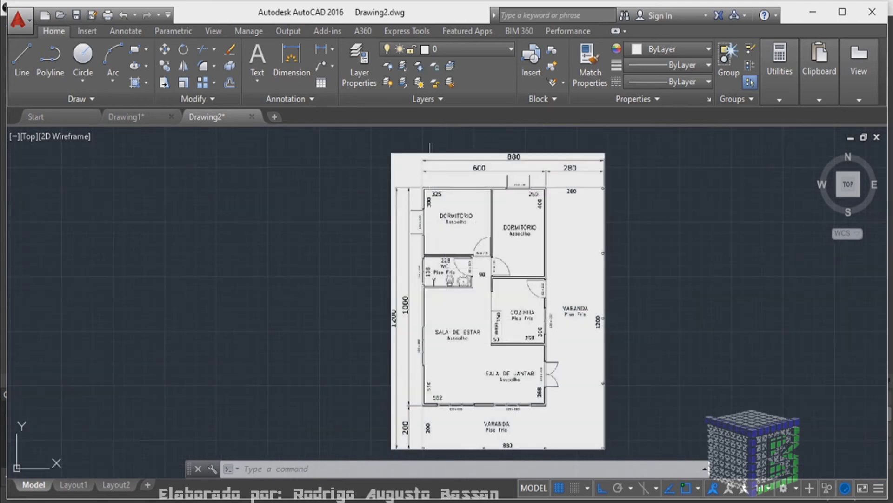
scroll(430, 142, up, 2)
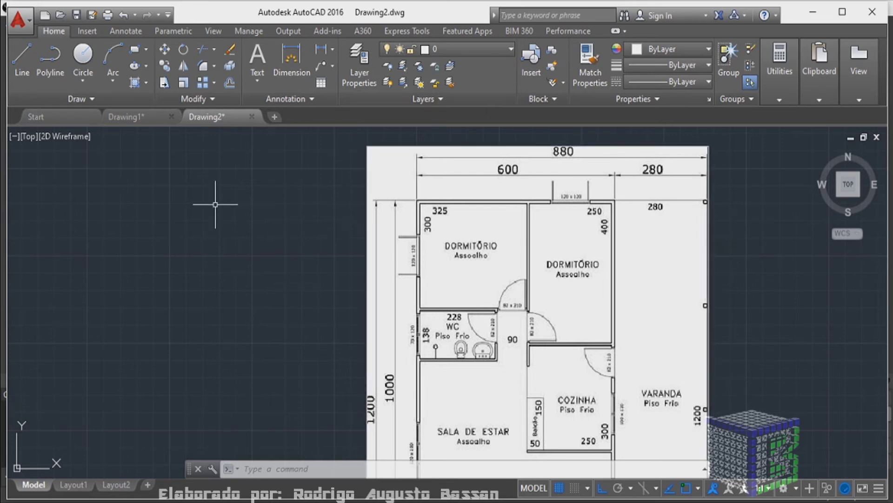
Step: Select the floor-plan image, set its Fade to about 79, then deselect it
click(366, 250)
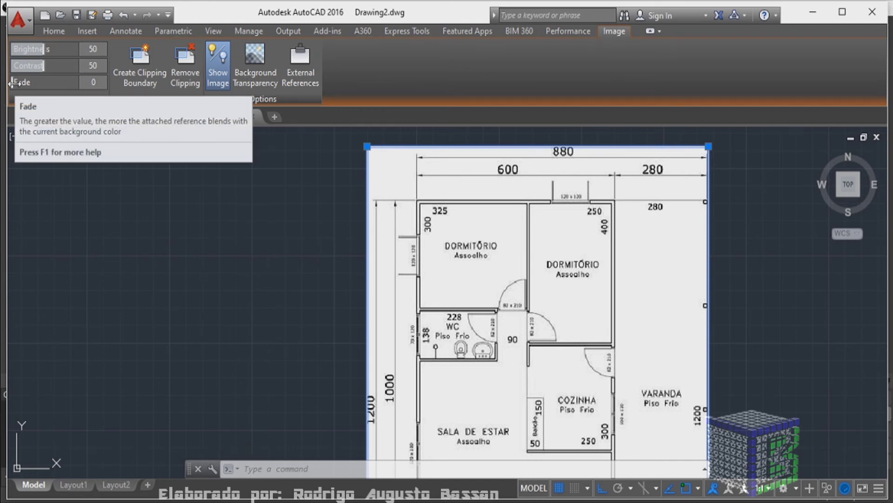
drag(12, 83, 92, 91)
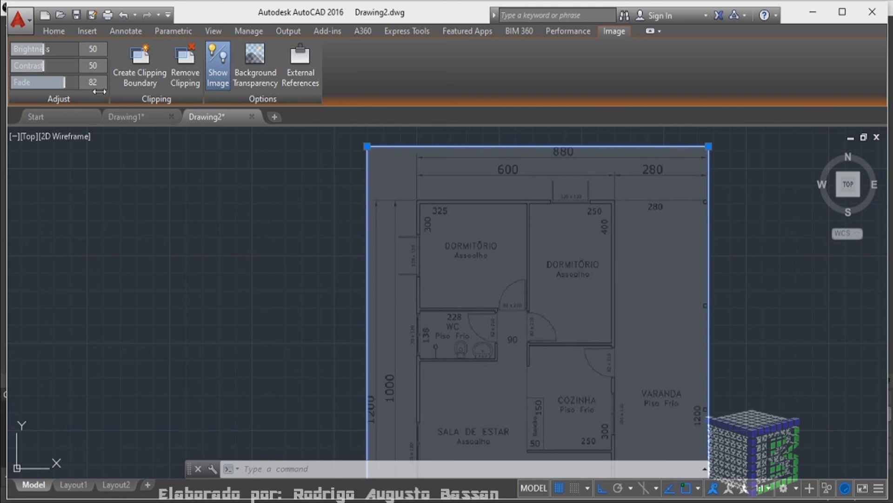
drag(99, 91, 95, 92)
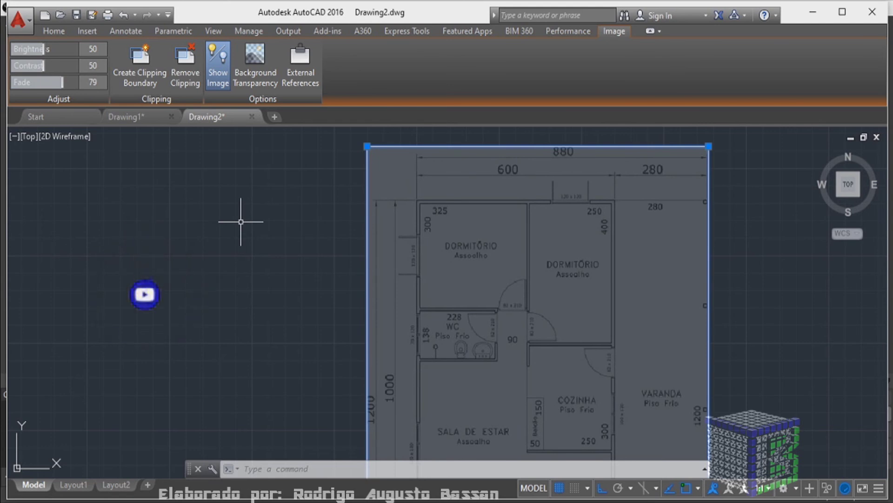
click(247, 263)
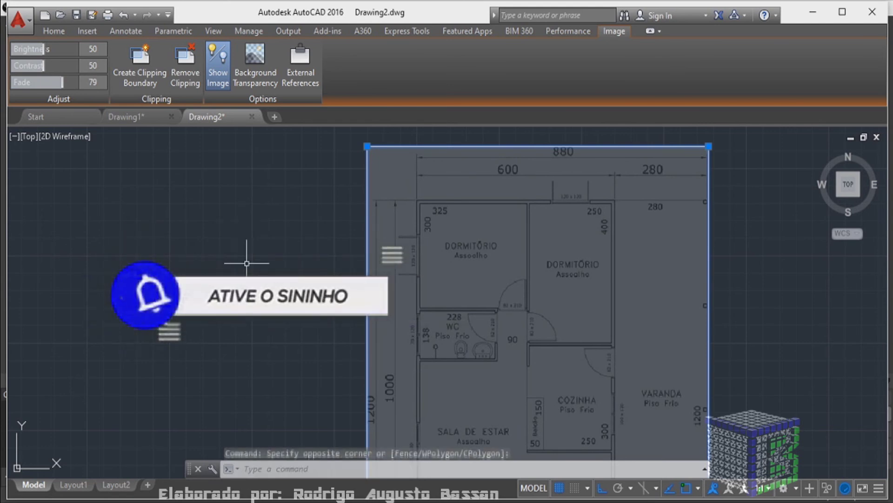
key(Escape)
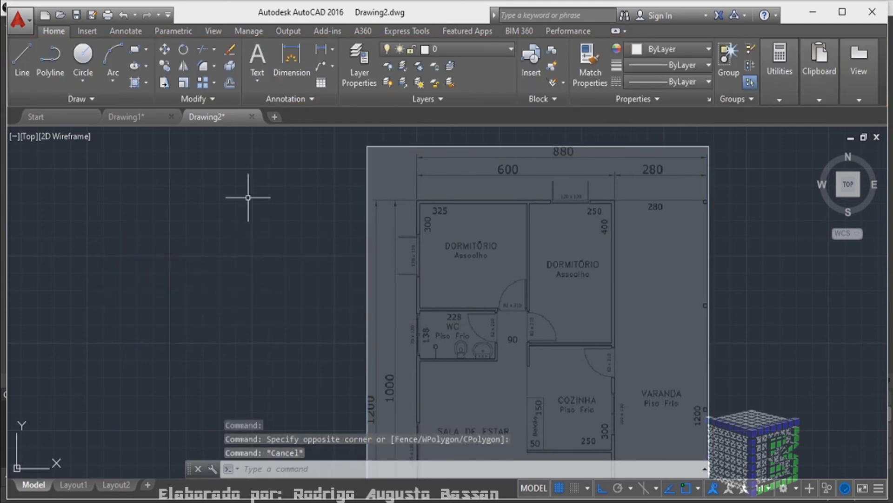
click(134, 49)
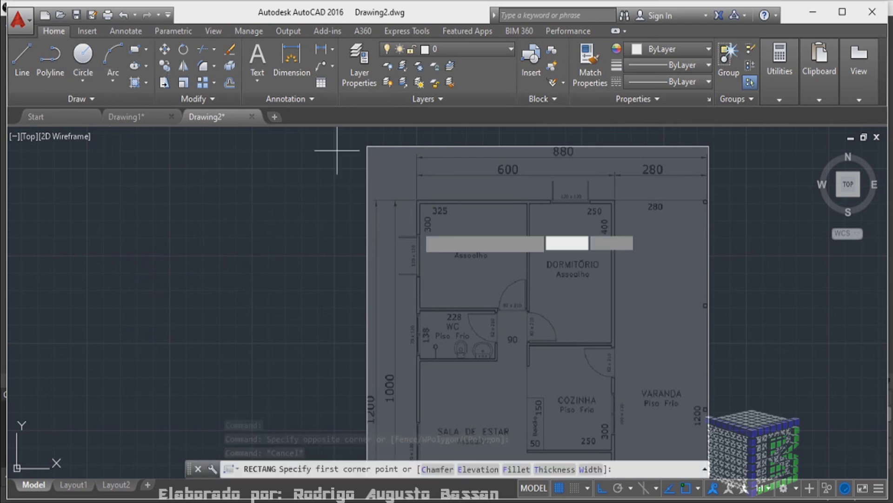
Step: Draw a rectangle from the top-left to the bottom-right outer wall corner
scroll(415, 185, up, 5)
click(415, 185)
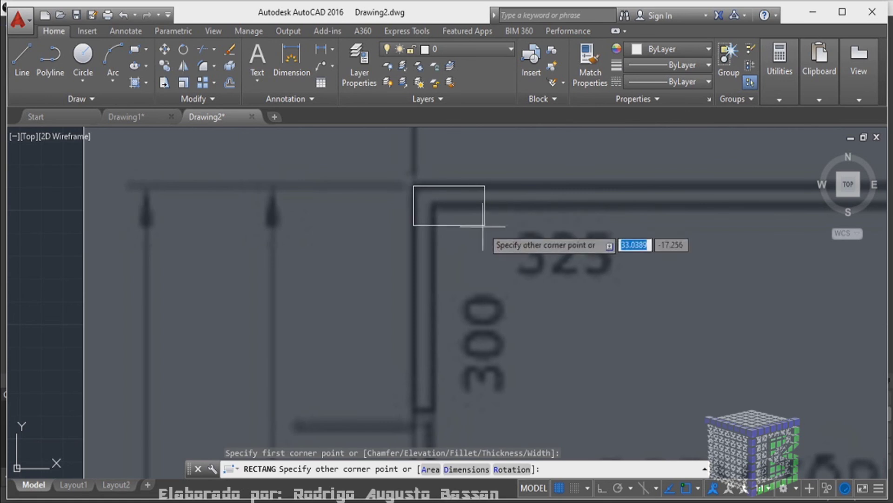
scroll(479, 229, down, 2)
scroll(479, 229, down, 4)
scroll(472, 224, down, 3)
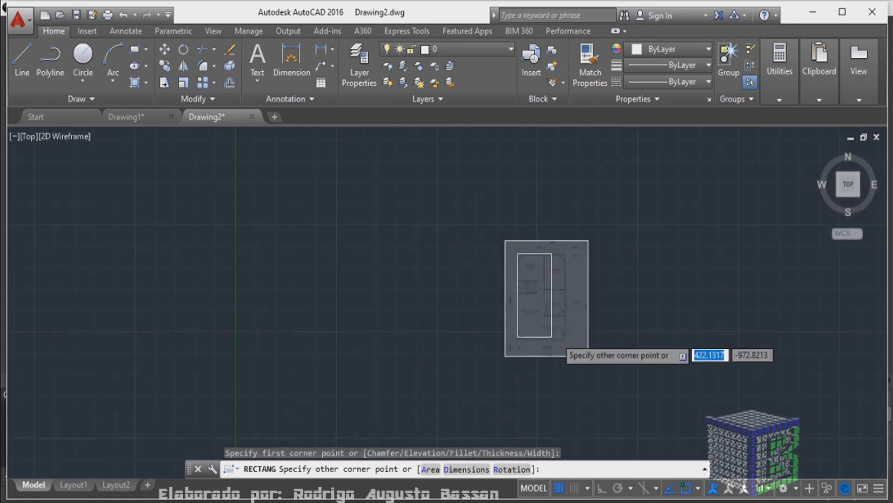
scroll(559, 335, up, 6)
scroll(584, 346, up, 3)
scroll(554, 340, up, 2)
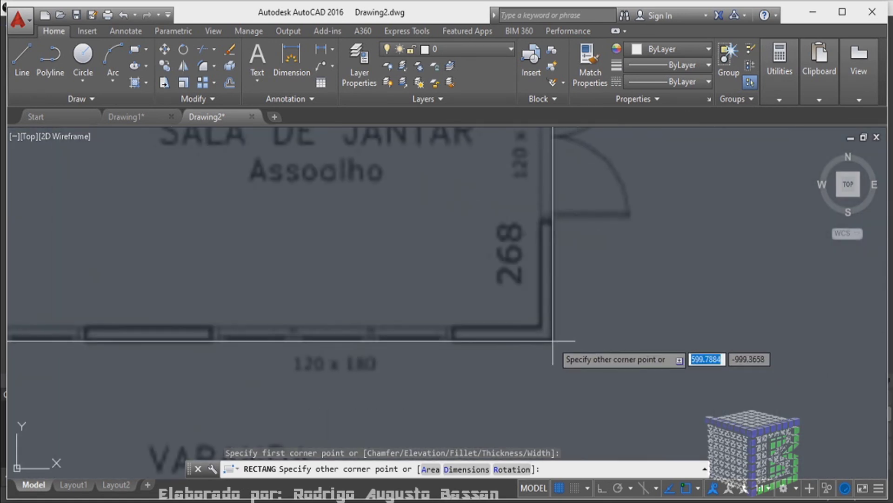
click(552, 340)
scroll(558, 326, down, 5)
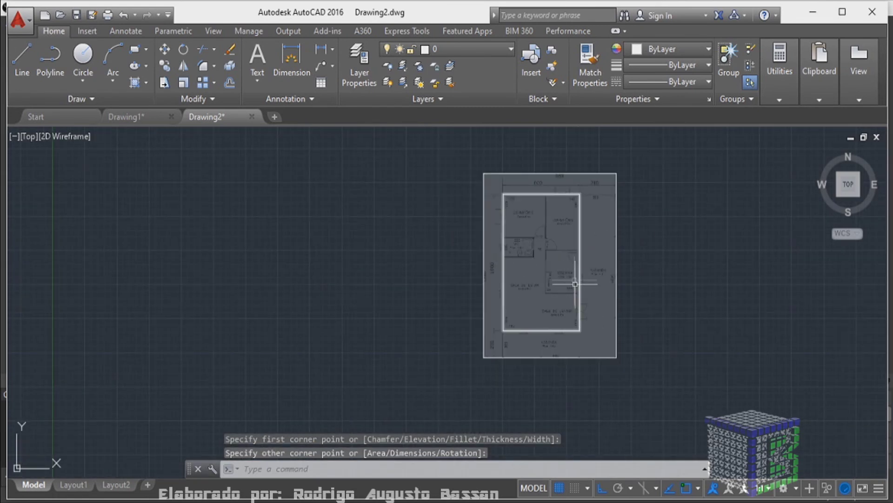
scroll(584, 191, up, 4)
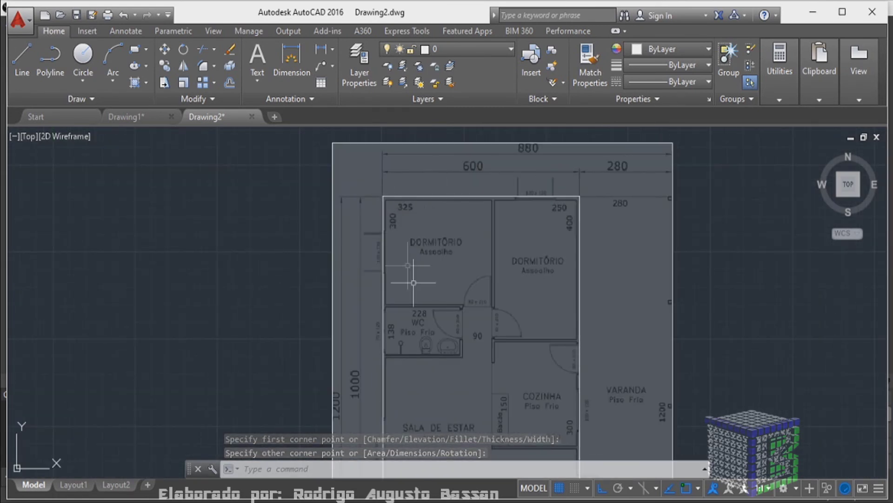
scroll(403, 238, up, 4)
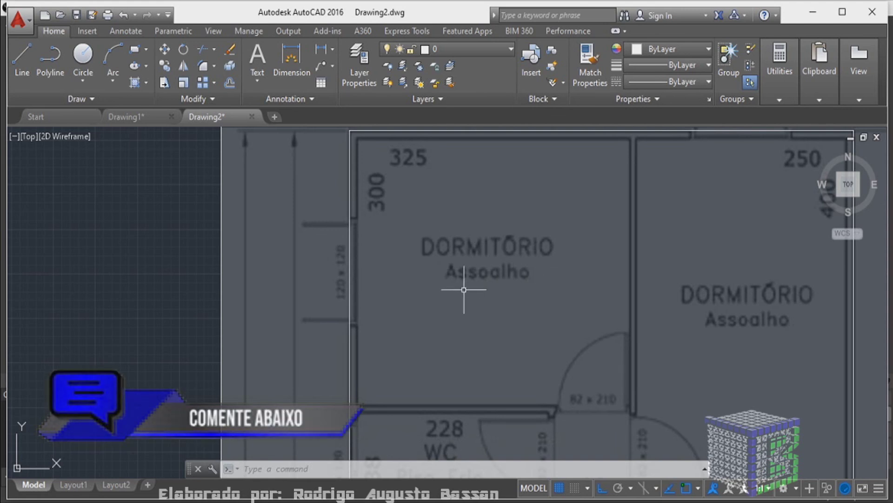
scroll(464, 289, down, 5)
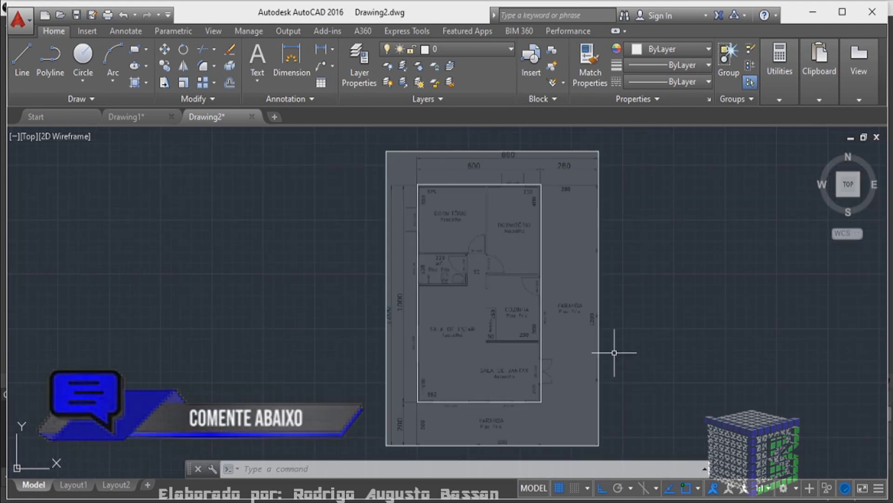